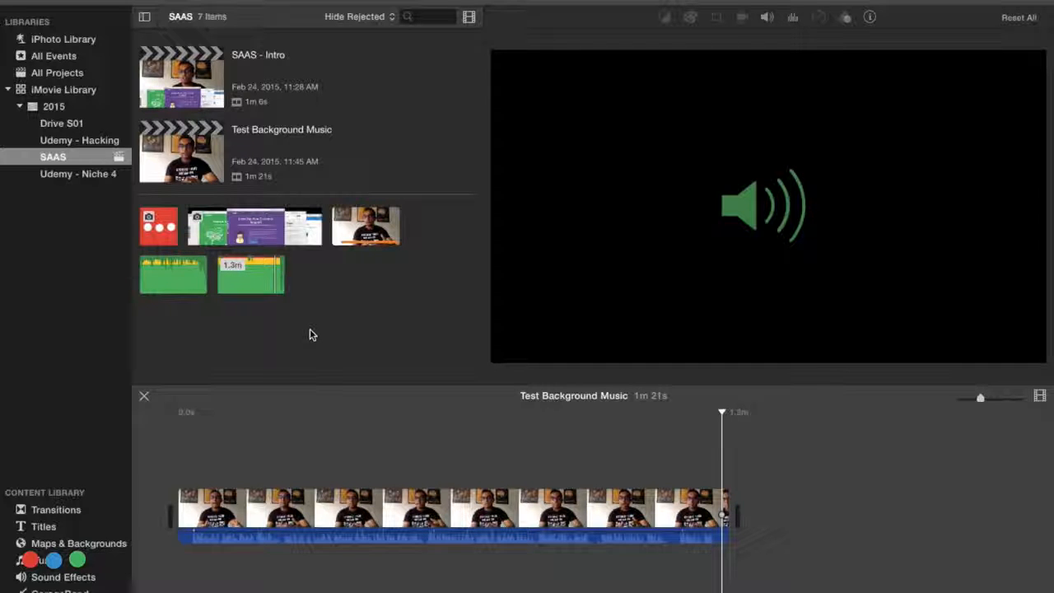
Step: Find and select the song Change the World in the iTunes music library
click(46, 563)
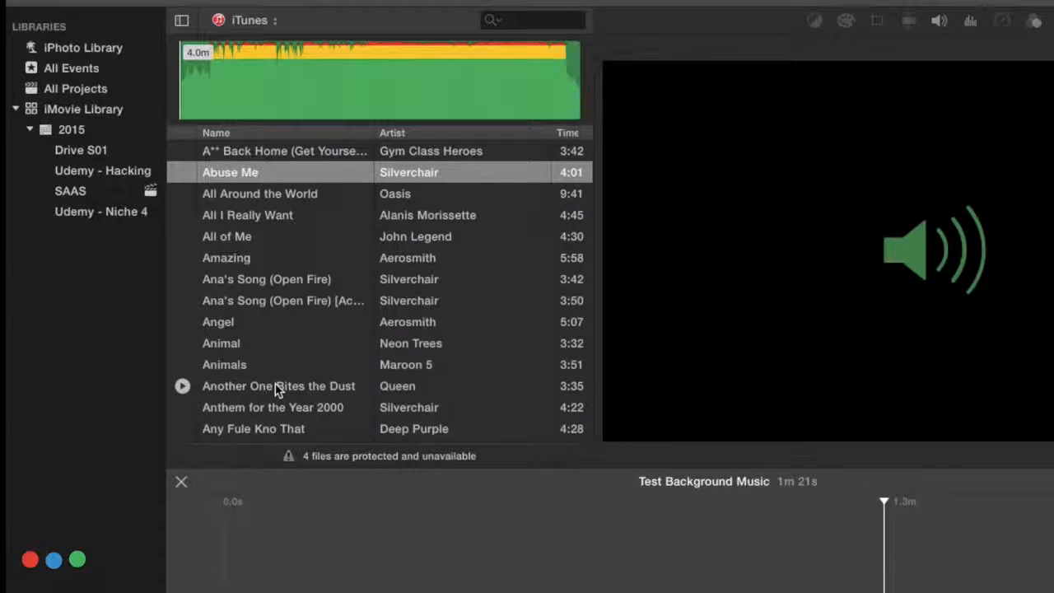
scroll(222, 320, down, 10)
scroll(275, 383, down, 5)
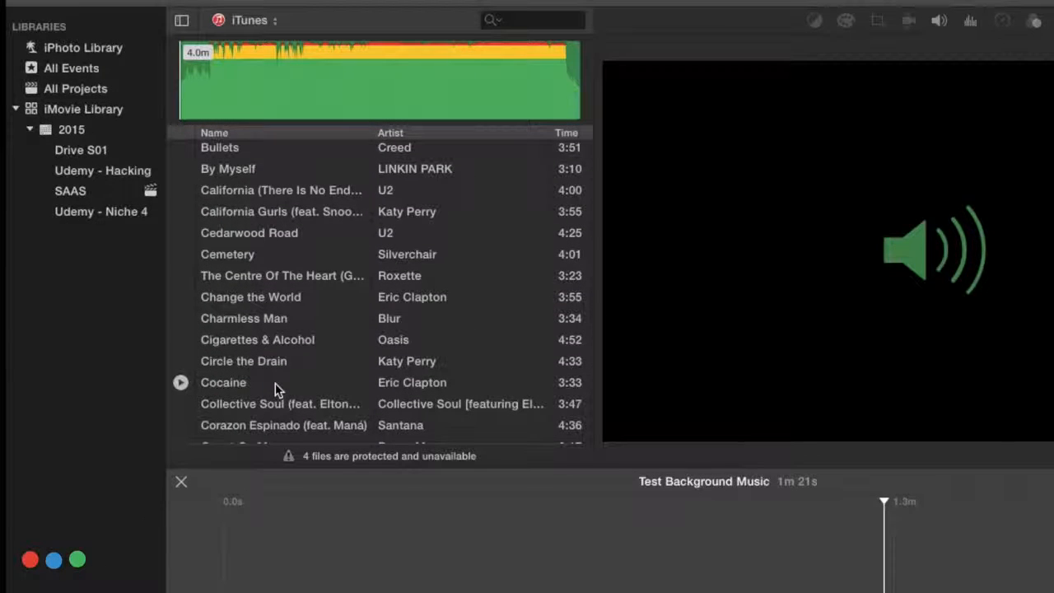
click(212, 303)
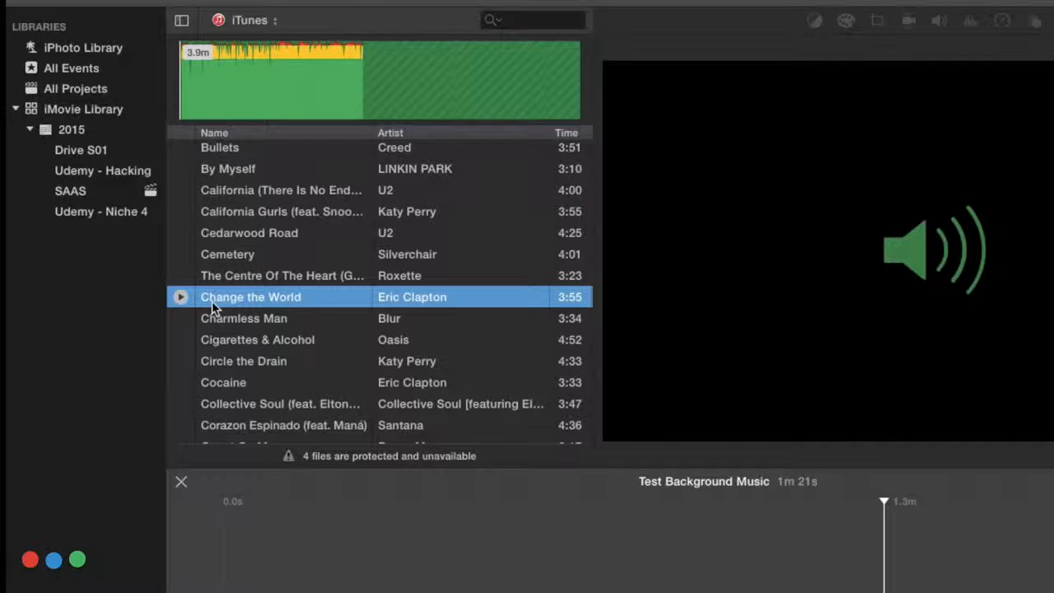
Step: Select the whole Change the World song instead of a short range and add it as the project's background music
click(219, 91)
drag(219, 91, 271, 90)
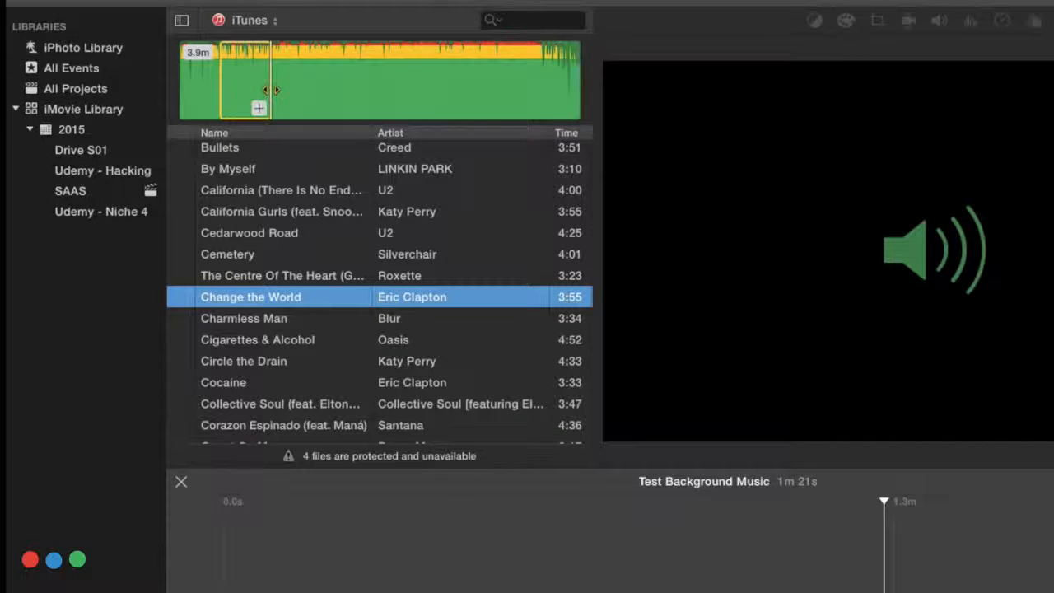
click(303, 94)
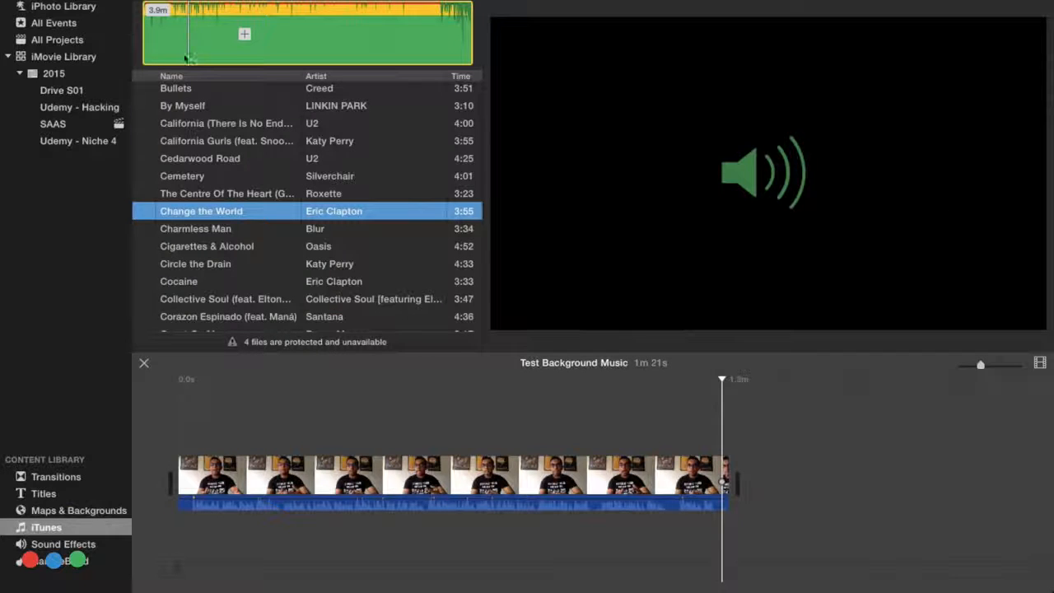
drag(187, 58, 169, 560)
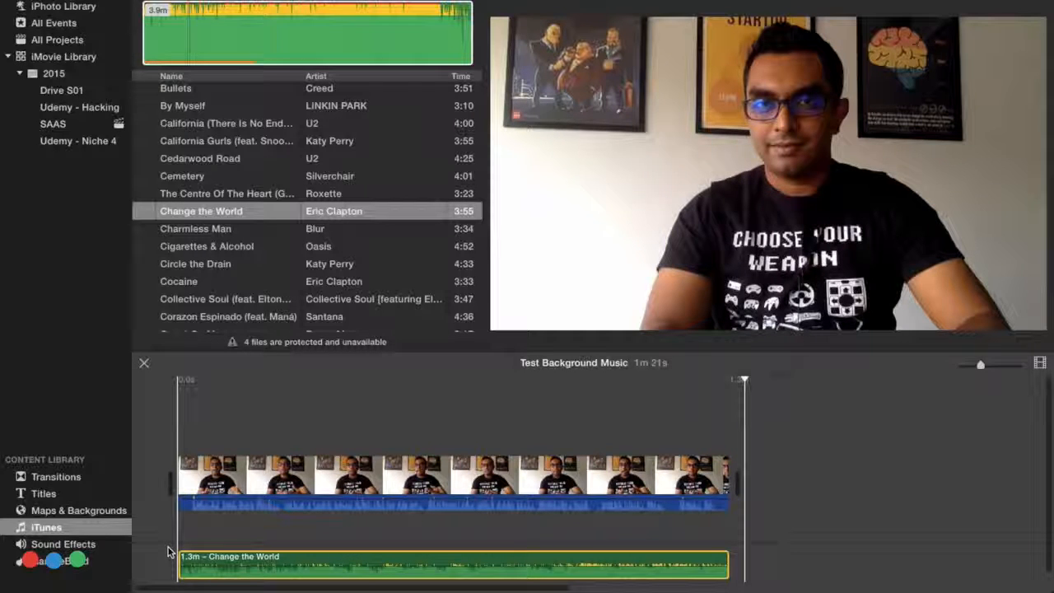
Step: Delete the Change the World background music clip from the timeline
click(168, 557)
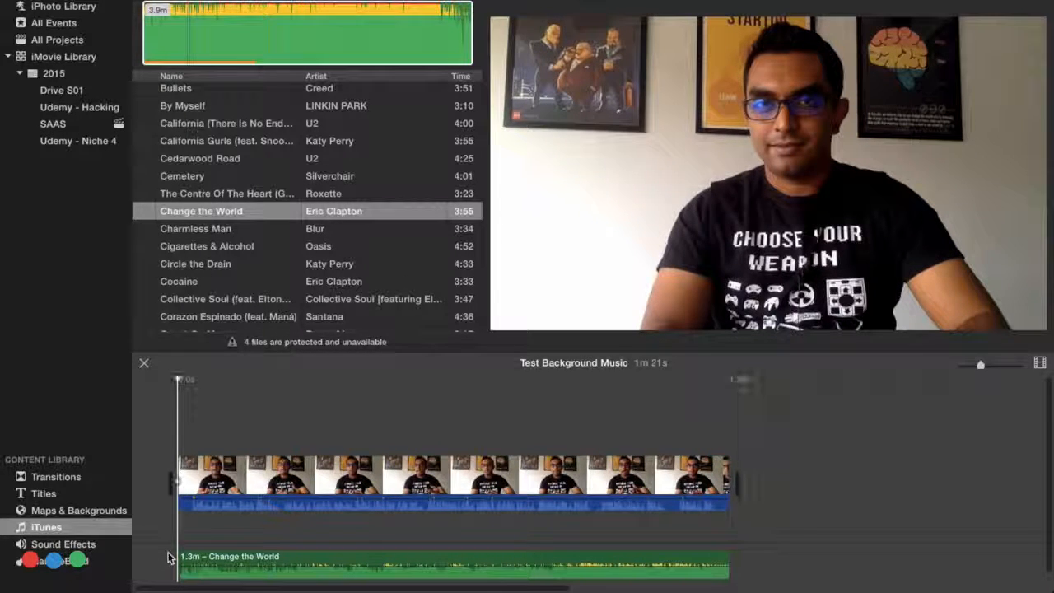
mouse_move(168, 556)
mouse_down()
mouse_move(746, 566)
mouse_move(753, 578)
mouse_up()
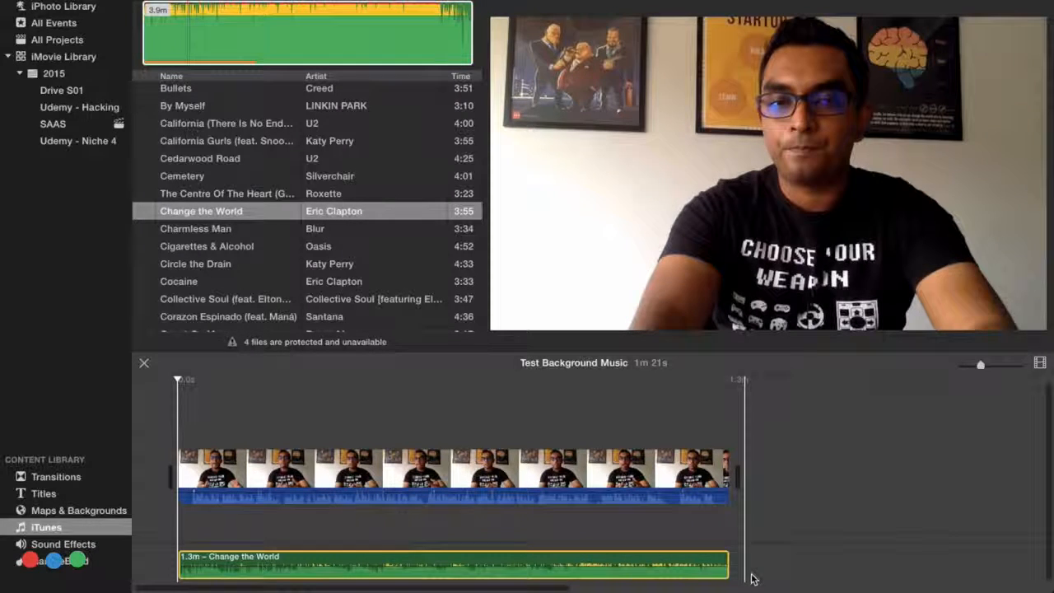
key(Delete)
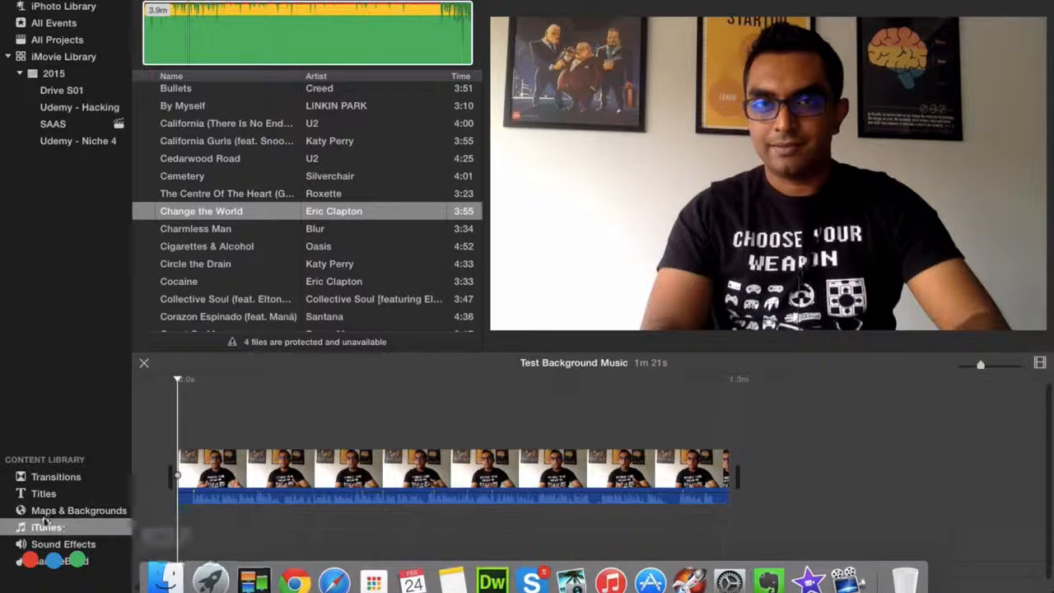
Step: Show the Theme Music folder of the sound effects library and preview the Bright track
click(45, 544)
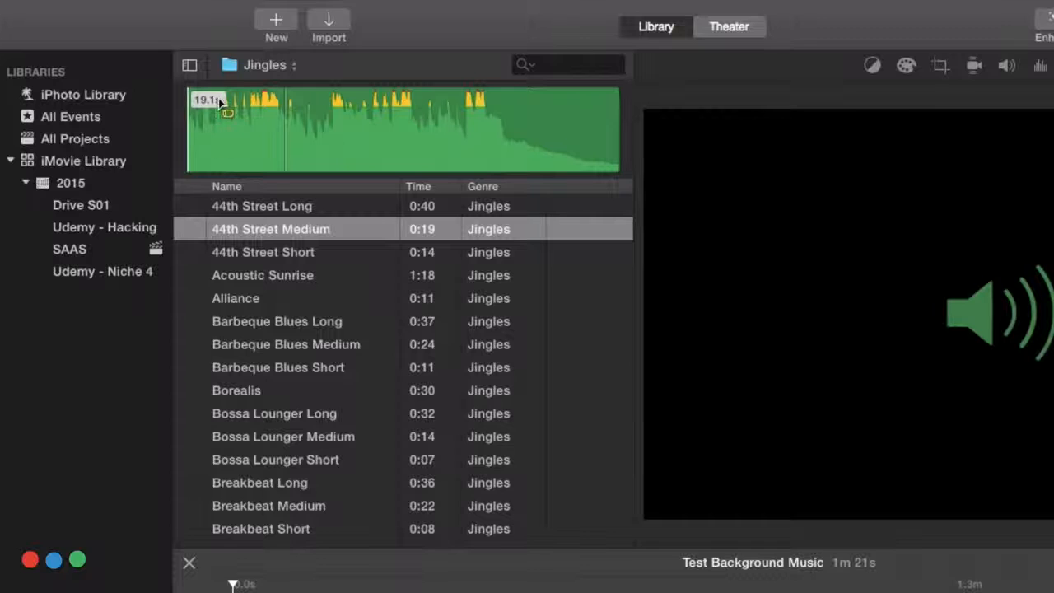
click(252, 70)
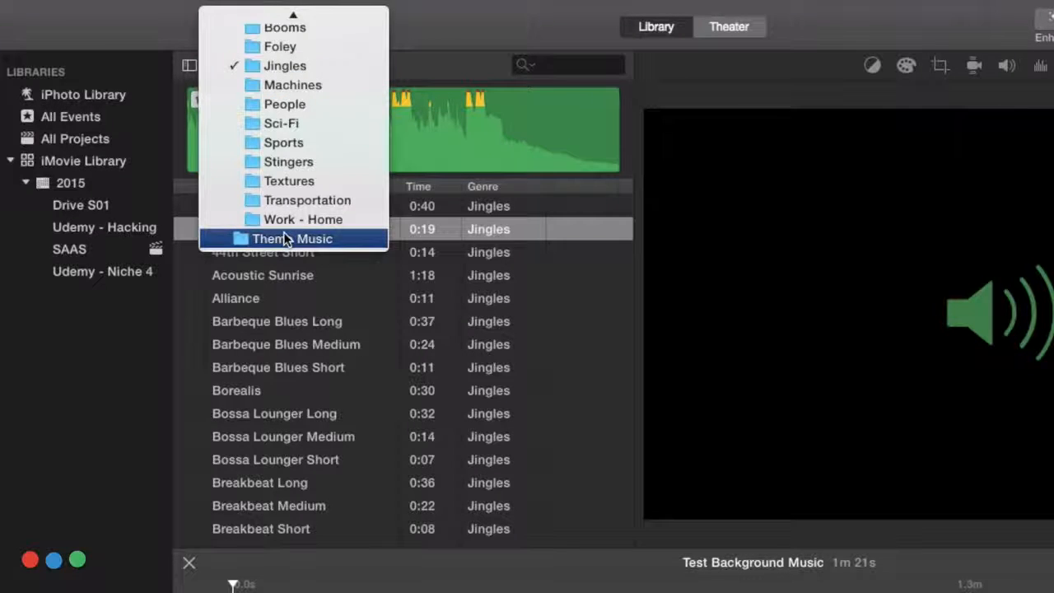
click(261, 238)
key(Up)
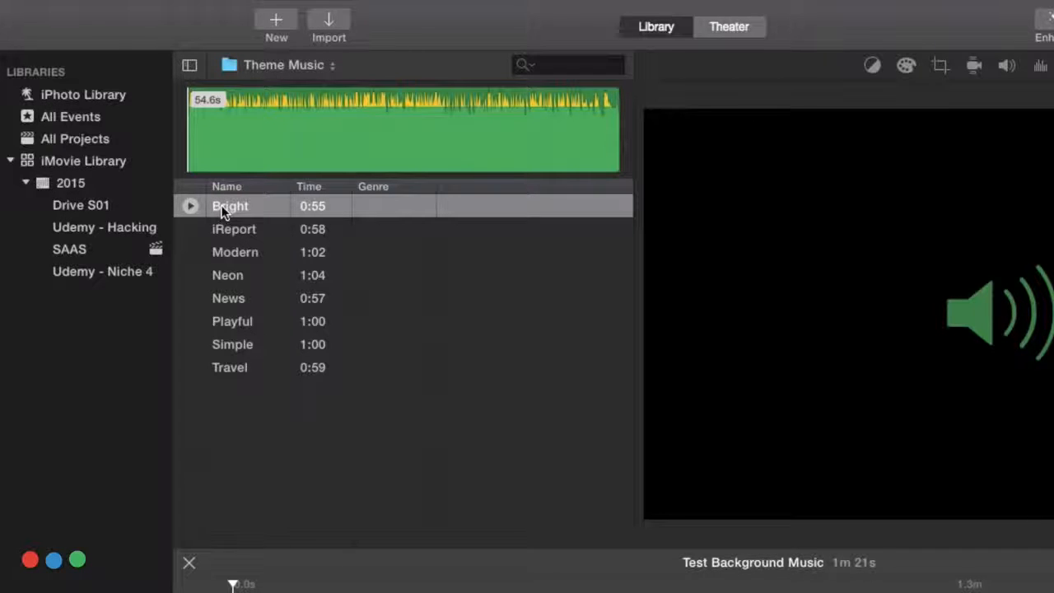
click(190, 206)
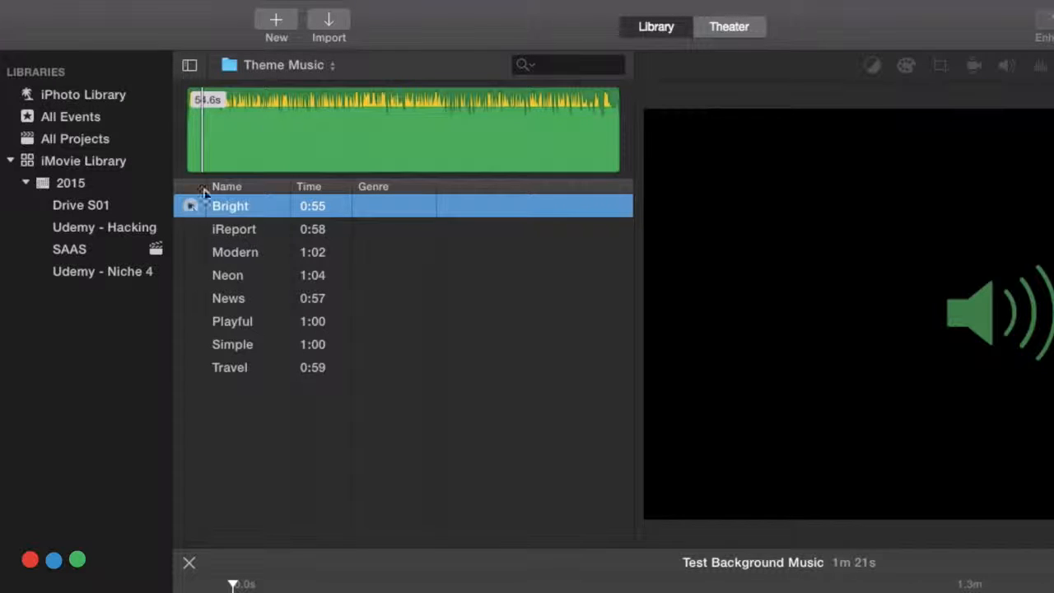
Step: Add the entire Bright track to the movie as background music, and undo the addition
click(301, 140)
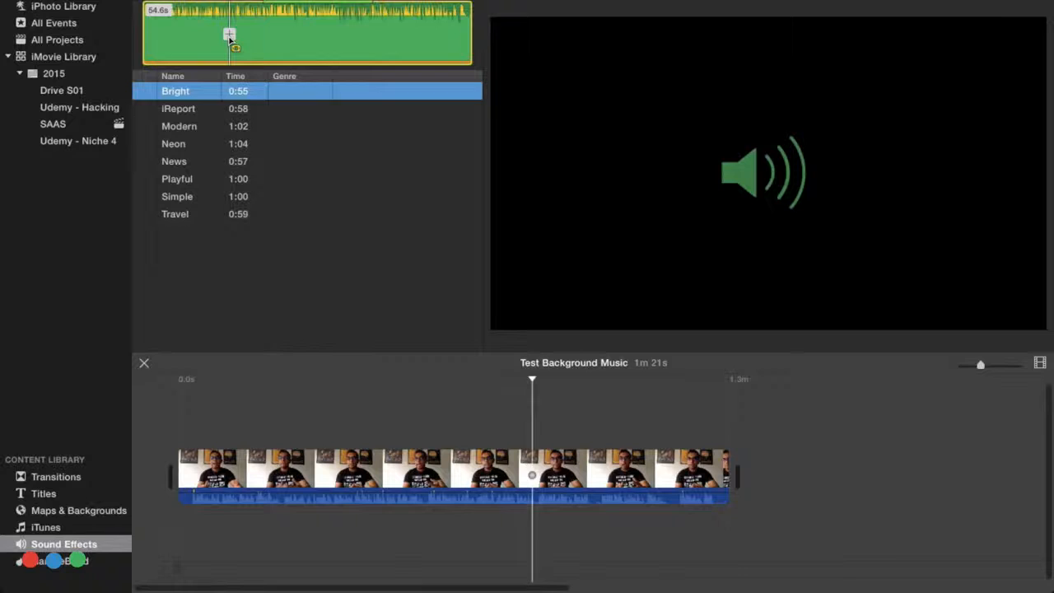
click(300, 133)
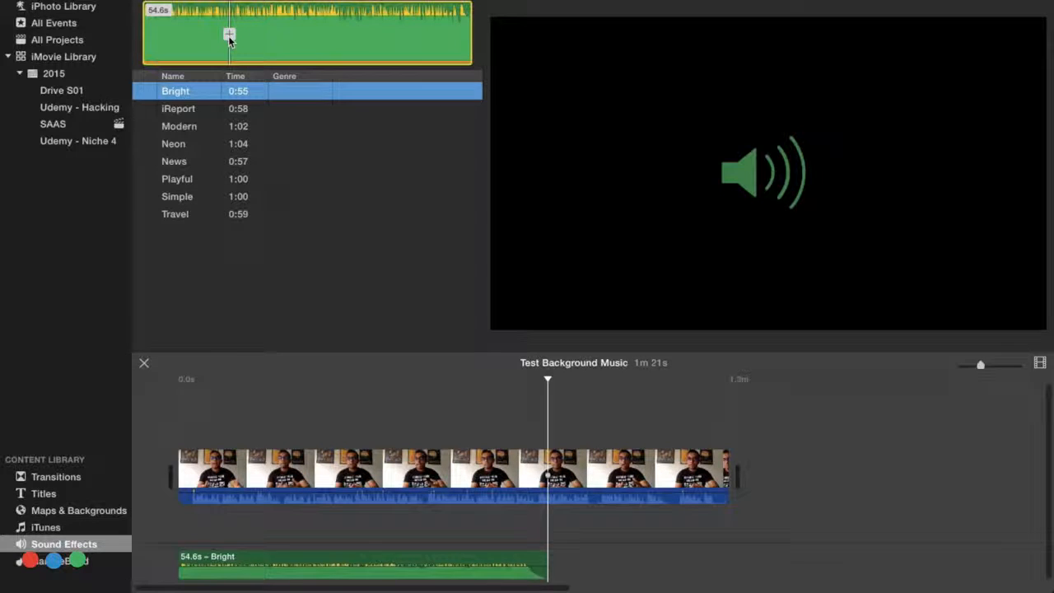
key(super+z)
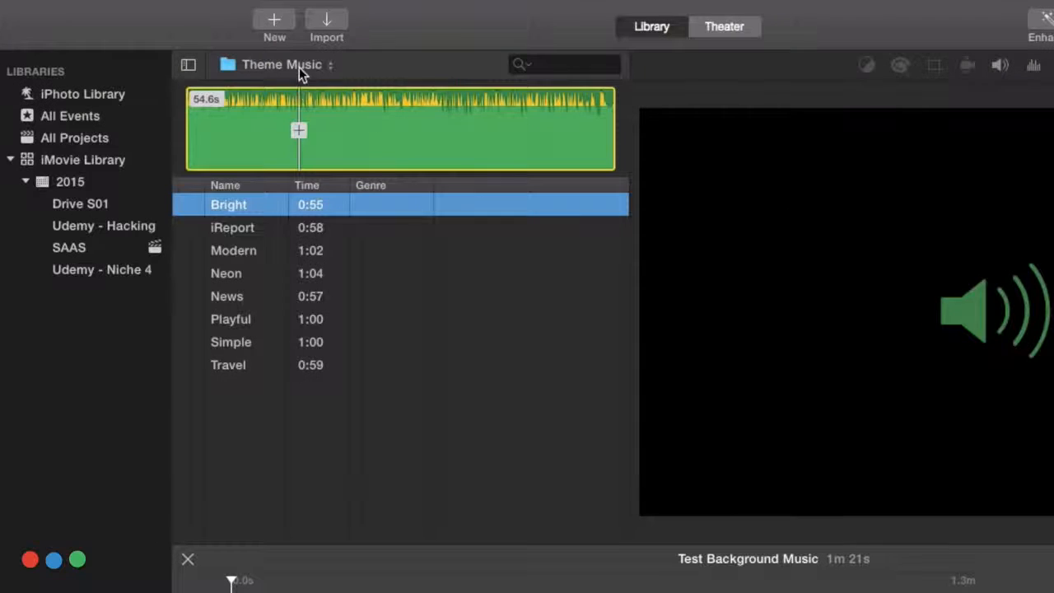
Step: Switch the sound effects library to the Jingles folder and look through its tracks
click(229, 0)
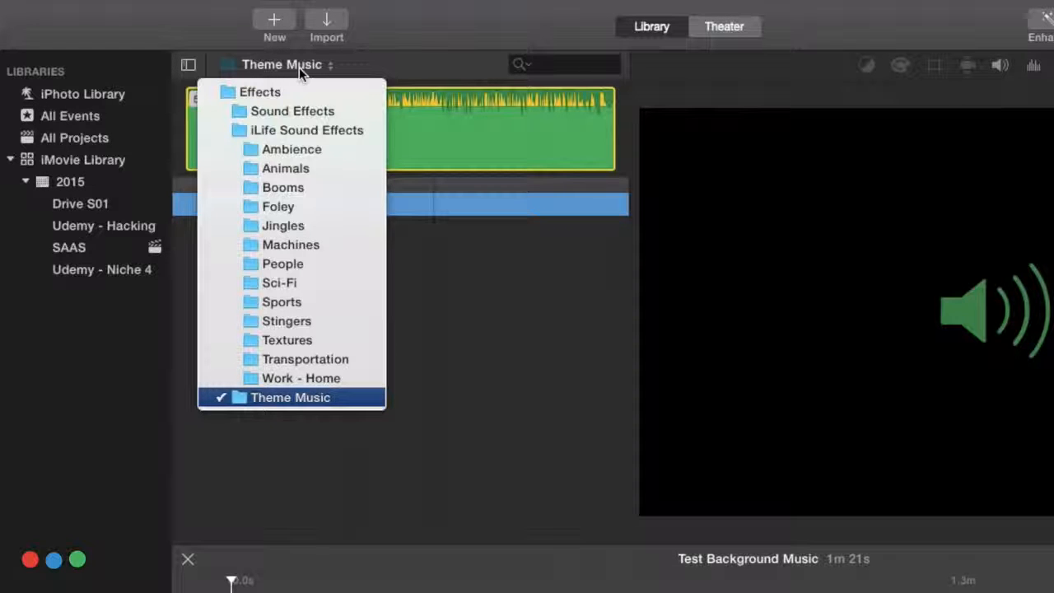
click(300, 224)
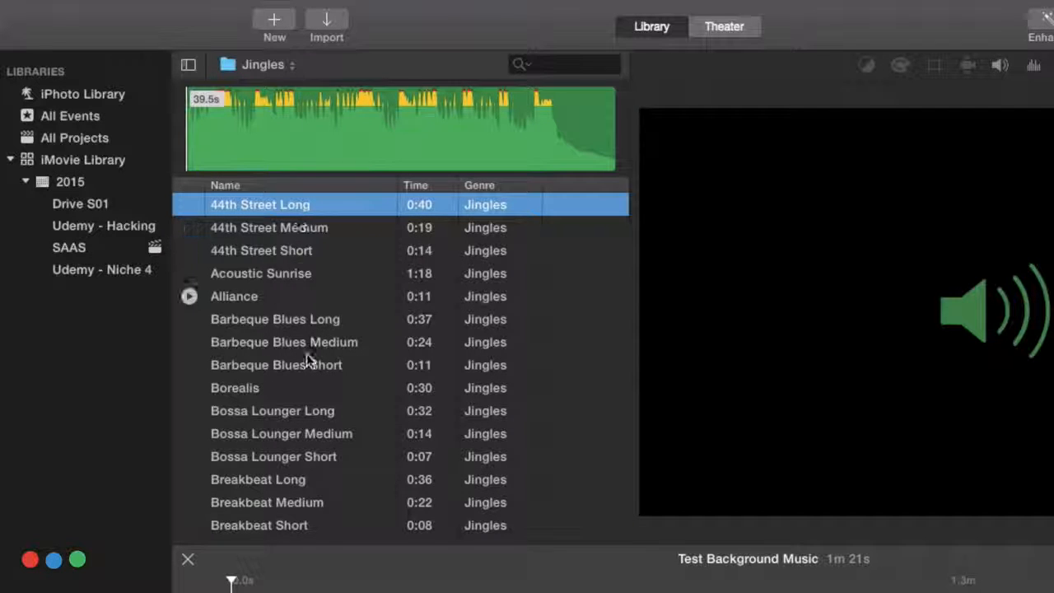
scroll(309, 375, down, 20)
scroll(309, 382, down, 5)
scroll(311, 383, up, 20)
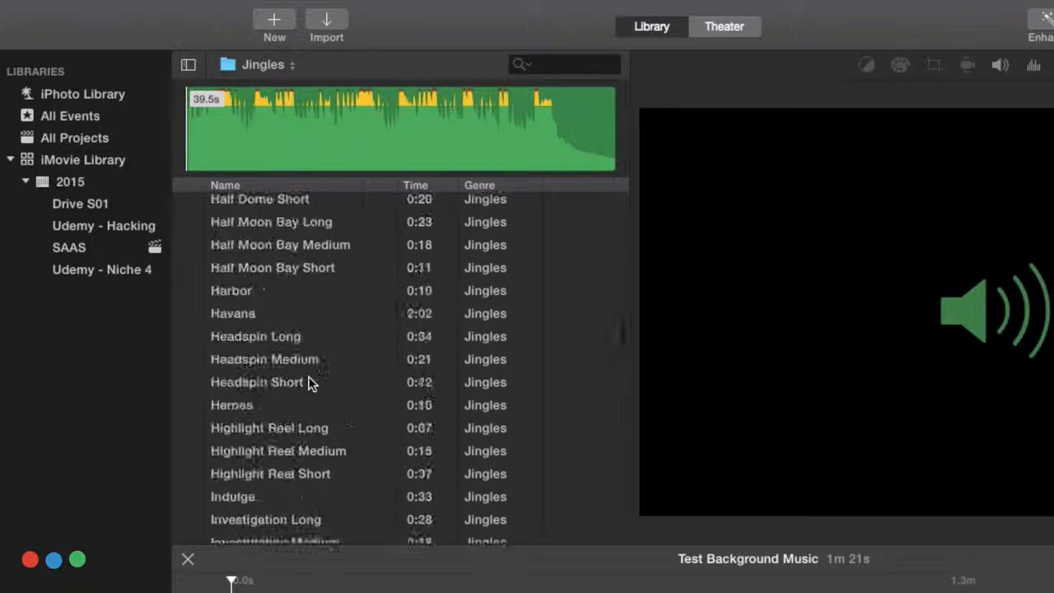
scroll(311, 384, up, 10)
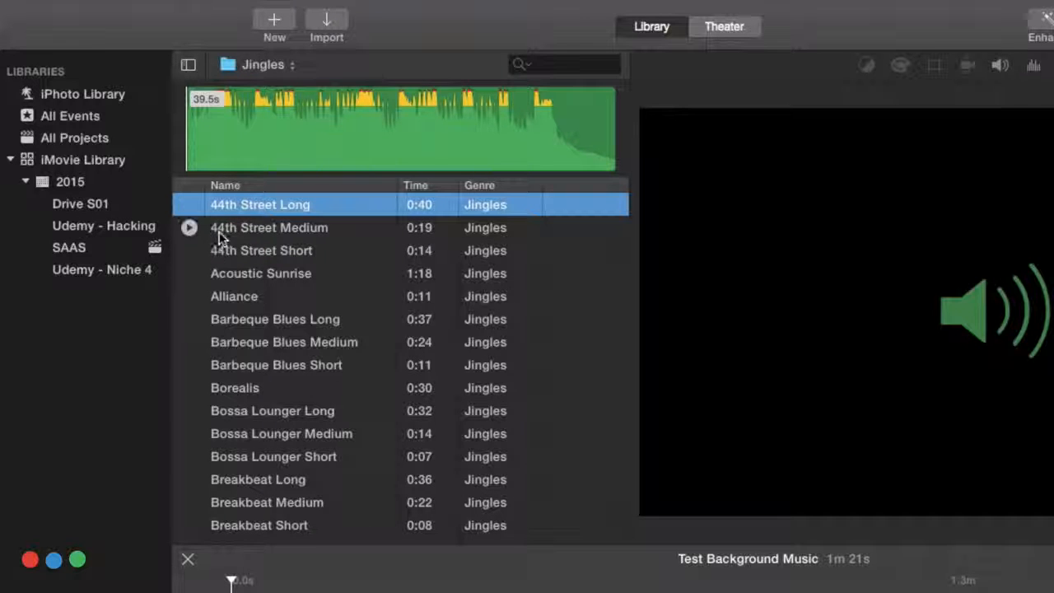
Step: Compare the Medium, Short and Long versions of the 44th Street jingle
click(276, 226)
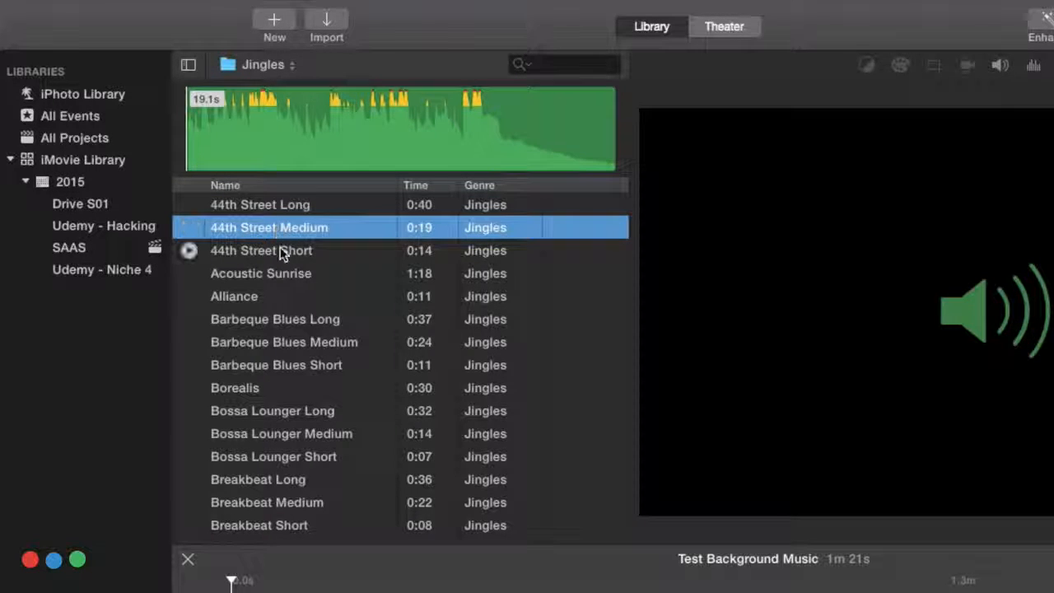
click(280, 250)
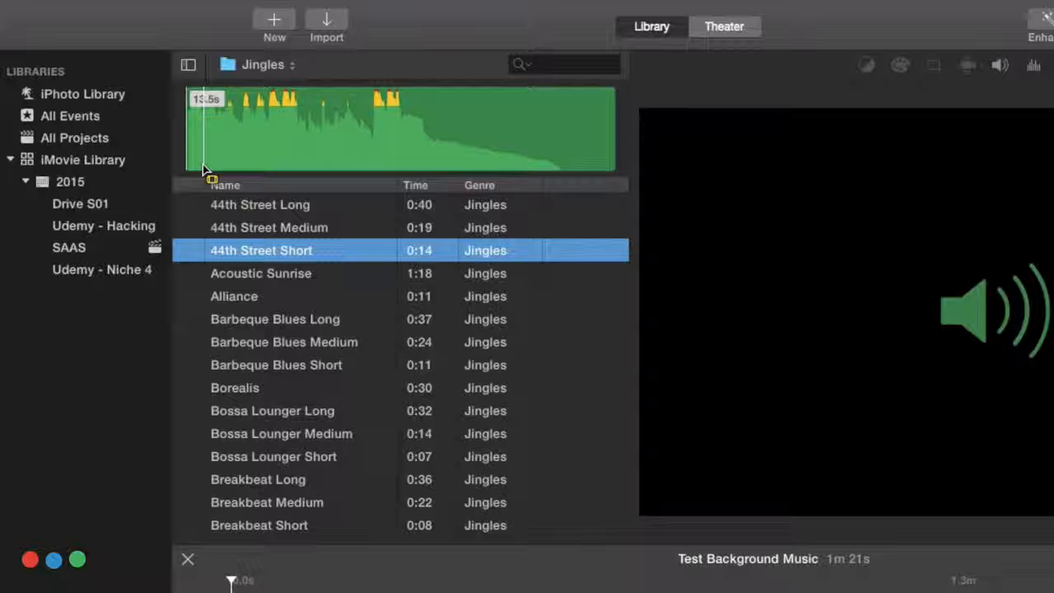
click(235, 205)
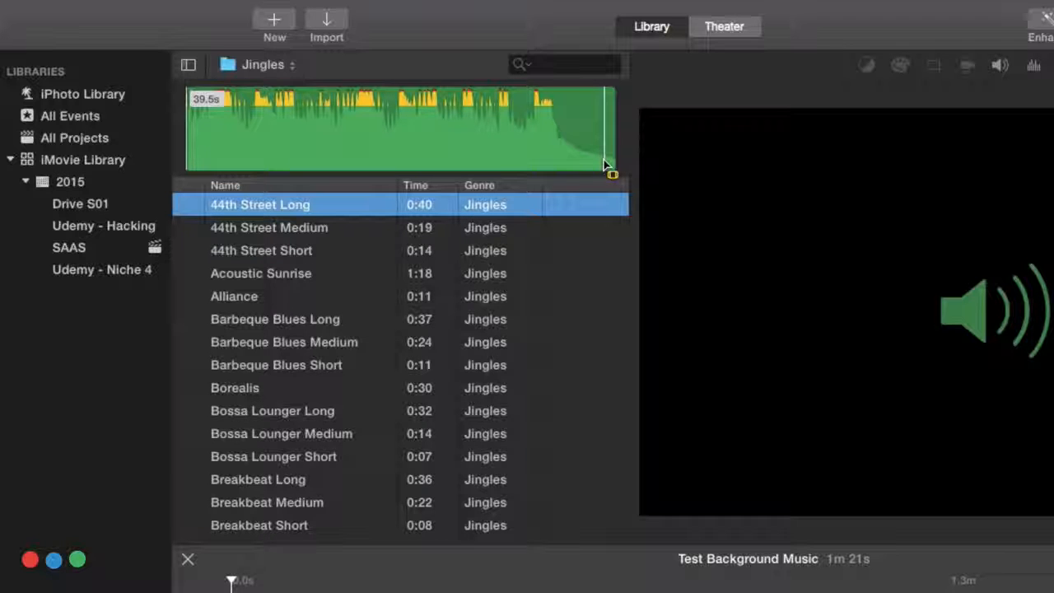
Step: Add the entire Acoustic Sunrise jingle to the movie as background music and play the project from the start
click(243, 275)
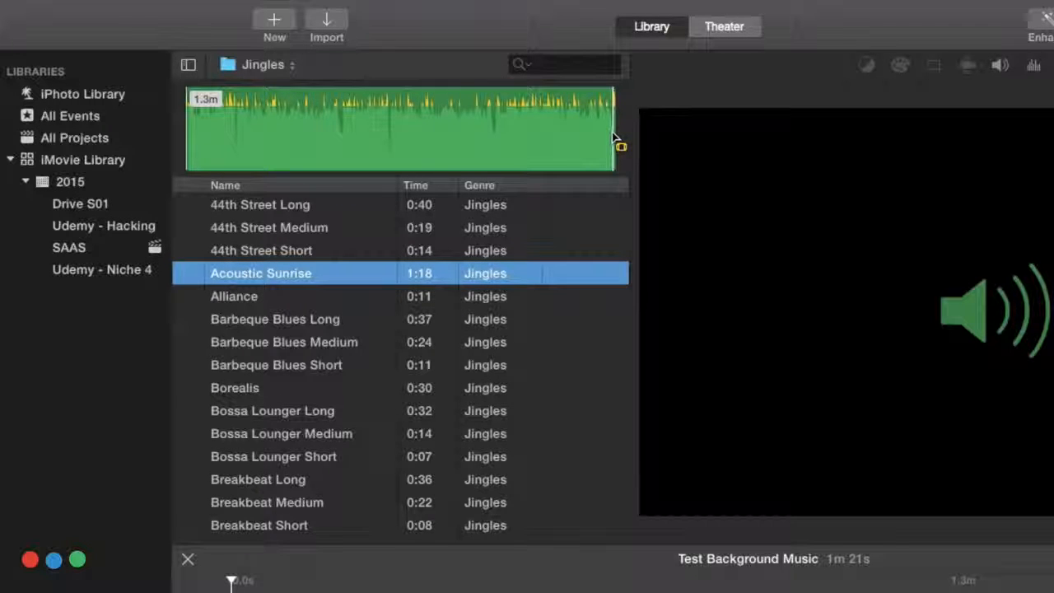
click(270, 139)
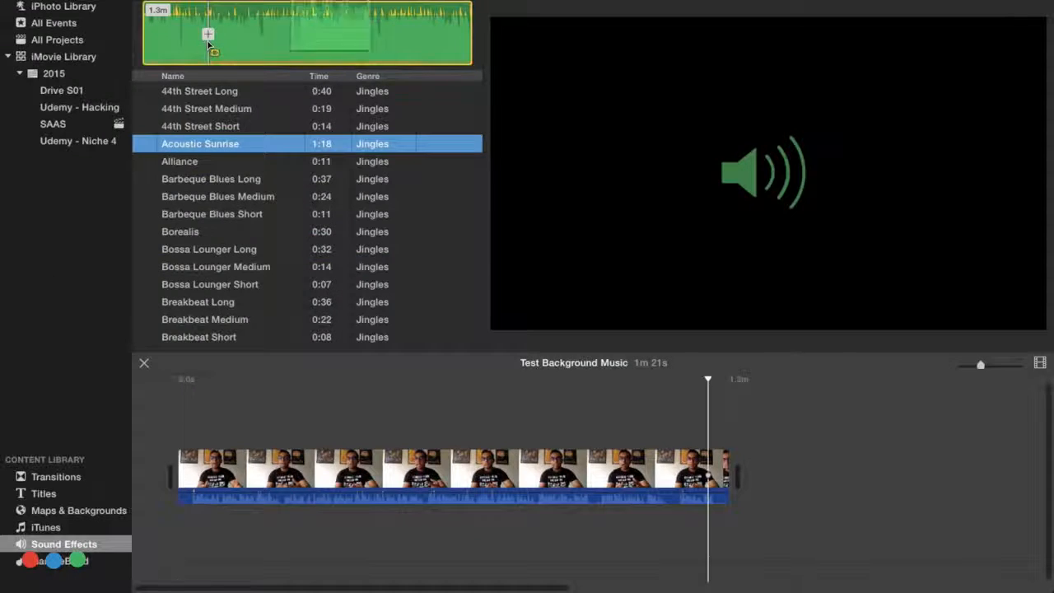
click(270, 139)
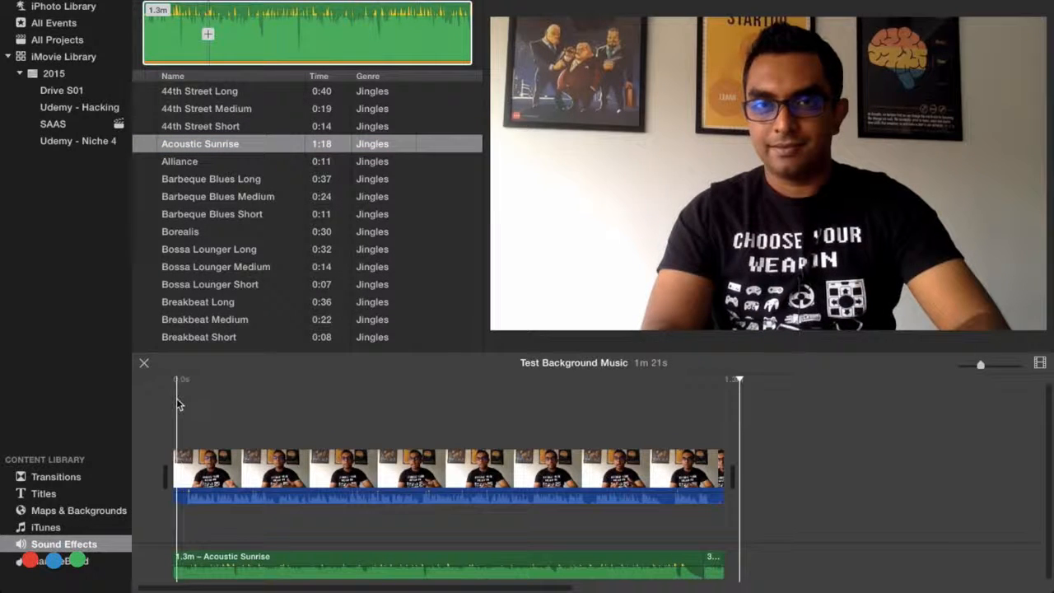
key(space)
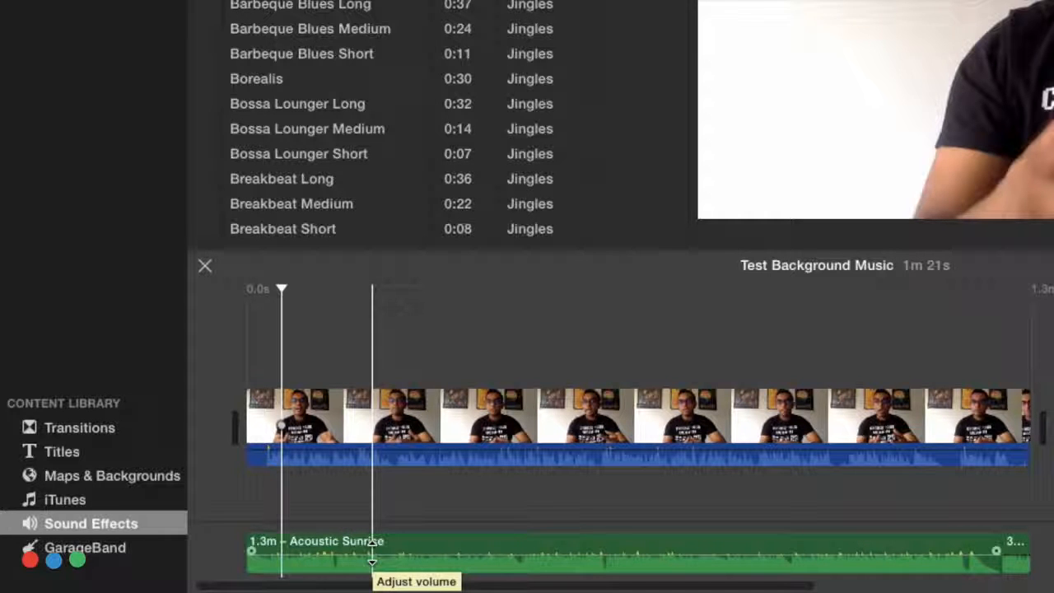
Step: Try lowering the Acoustic Sunrise clip's volume to 35% in the timeline and raise it back to its original level
click(372, 560)
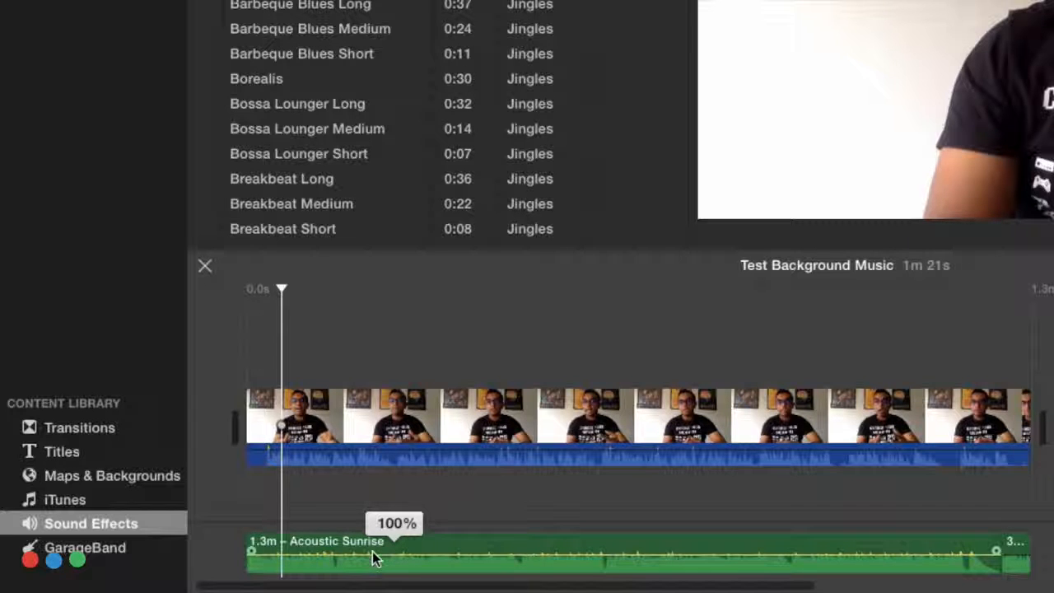
drag(372, 558, 372, 562)
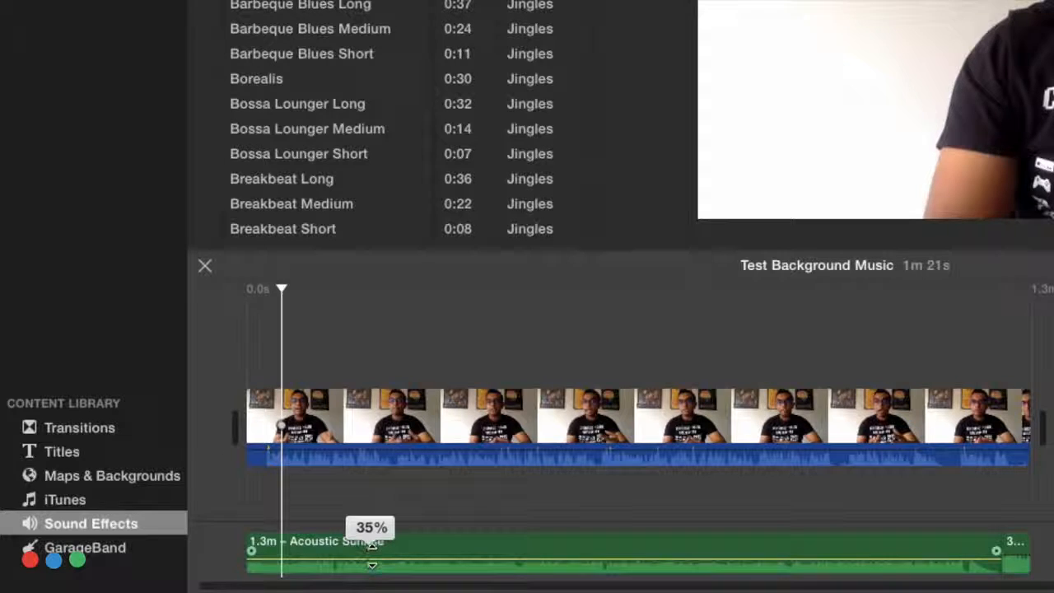
drag(372, 566, 373, 560)
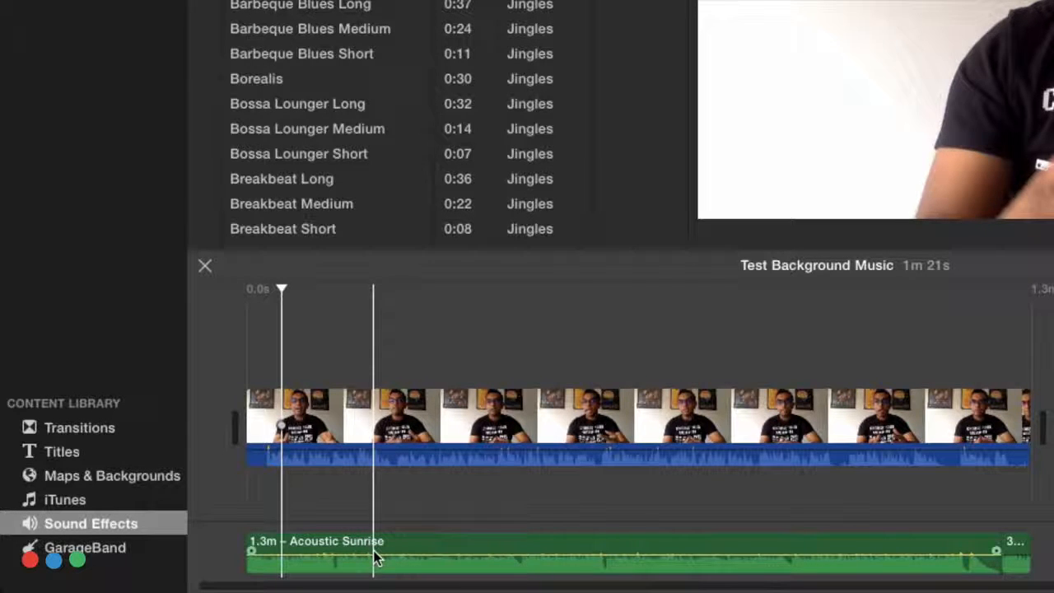
key(r)
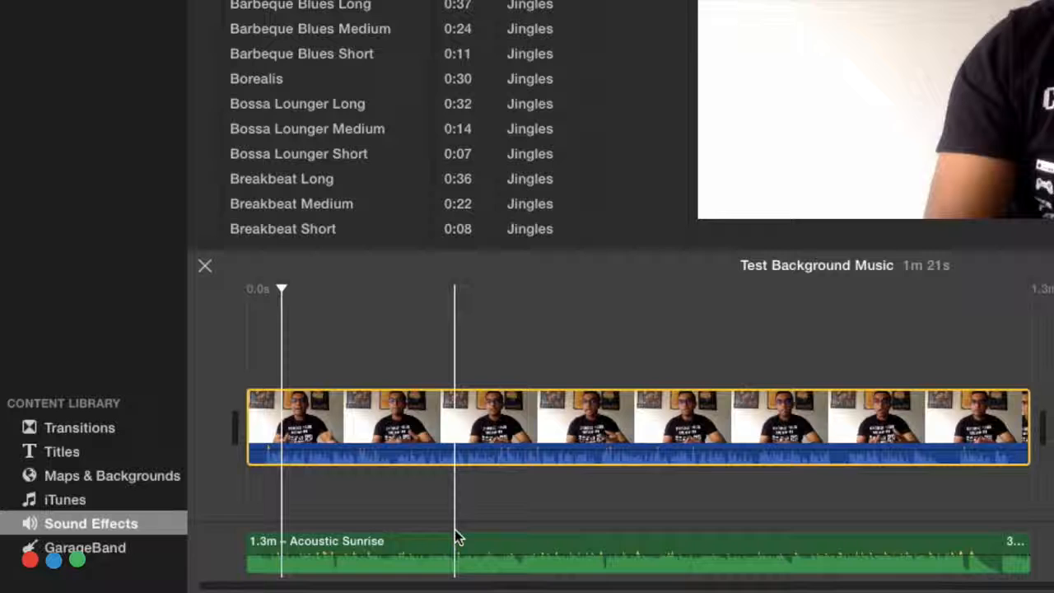
Step: Turn on lowering the volume of other clips for the talking-head video clip and play the project to check the mix
click(476, 442)
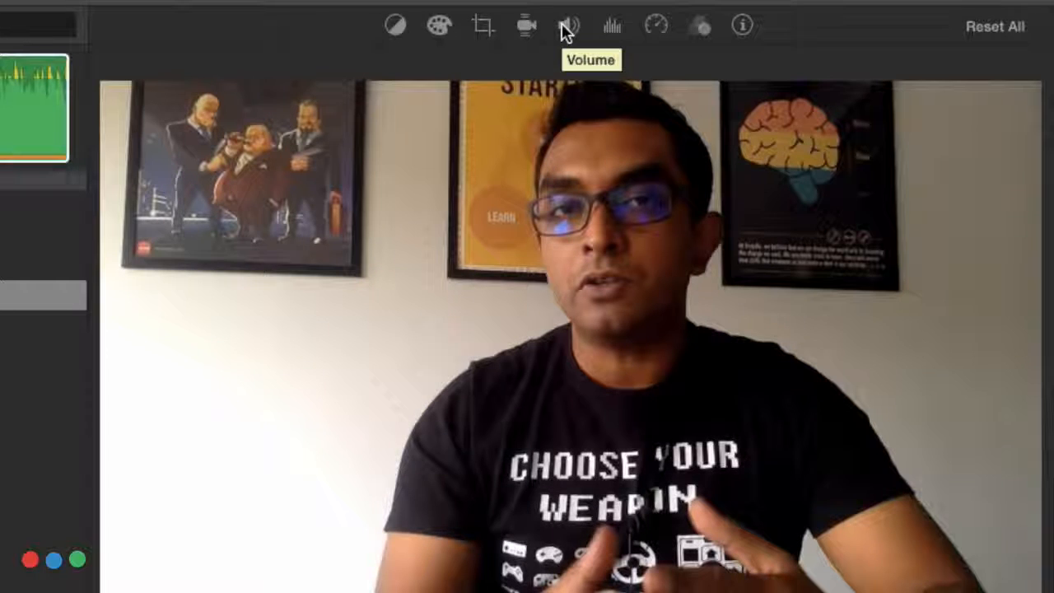
click(565, 27)
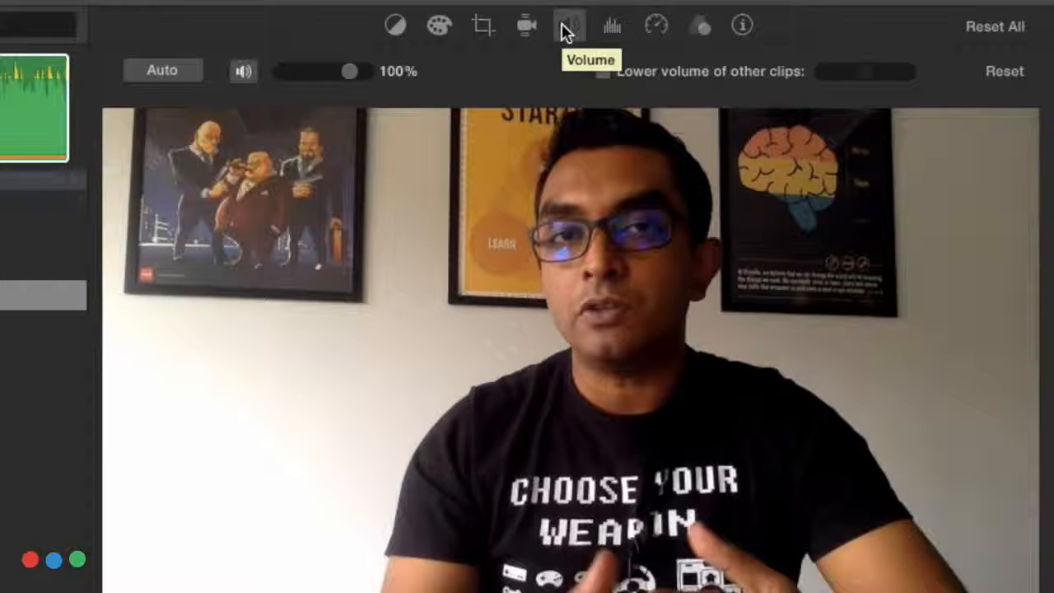
click(604, 71)
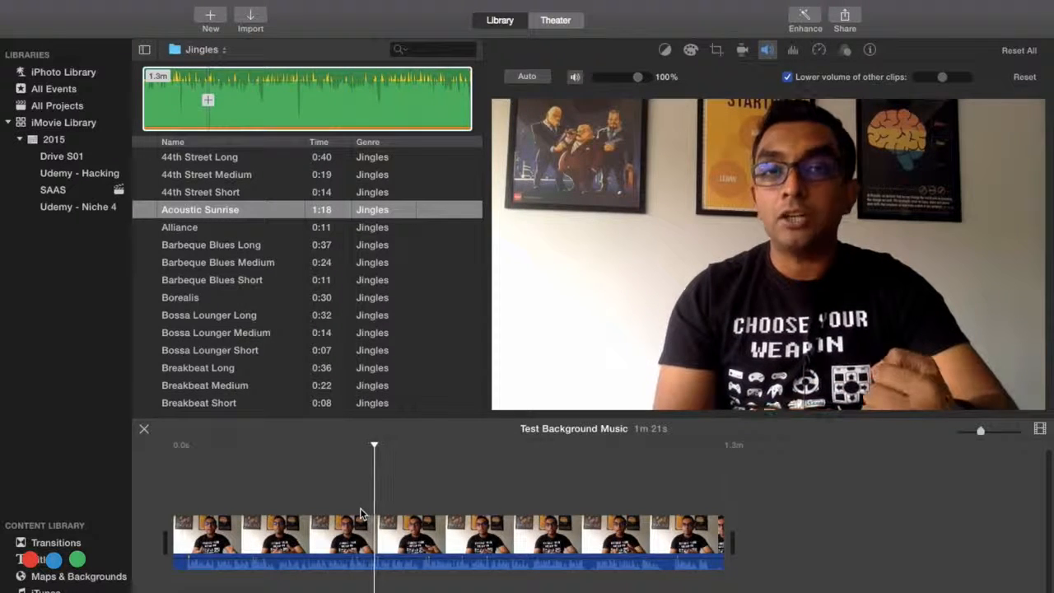
key(space)
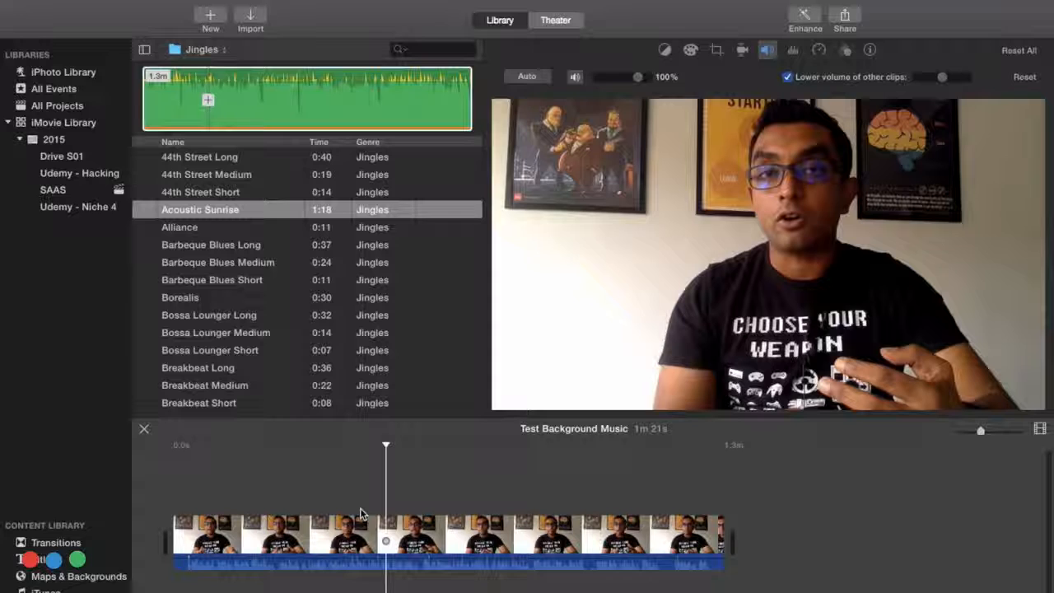
Step: Raise the talking-head clip's lowering of other clips' volume to near the maximum
click(364, 537)
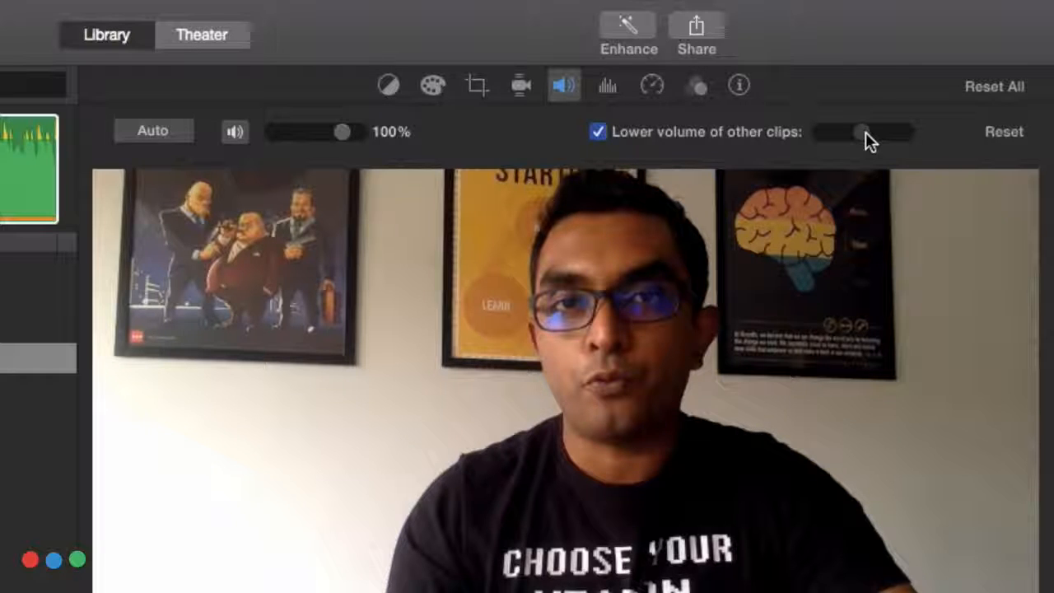
drag(886, 132, 900, 130)
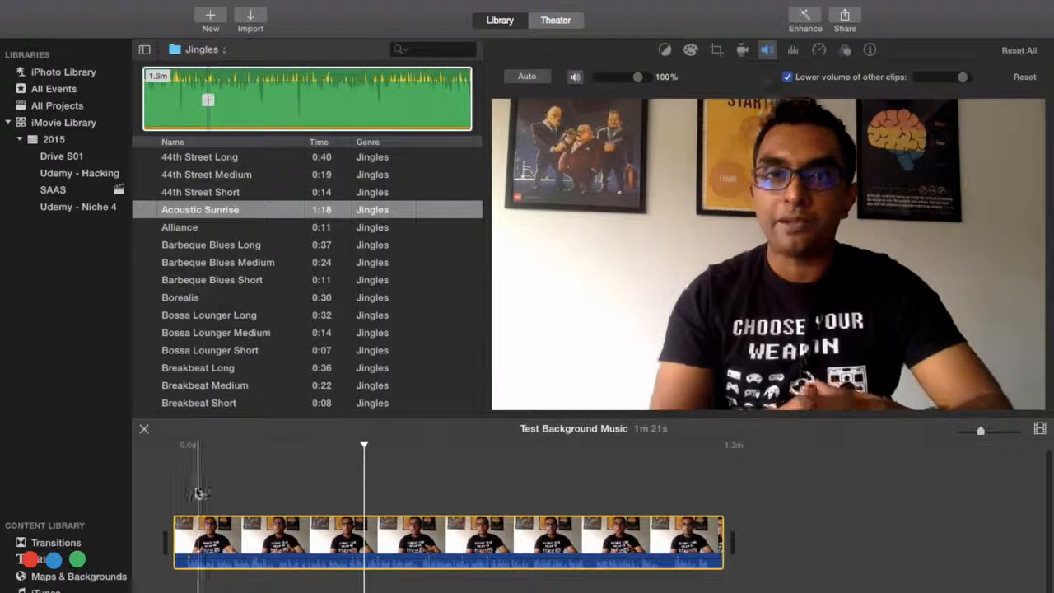
Step: Insert a standalone Soft Edge title at the start of the movie, before the talking-head clip, and open its text for editing
click(171, 498)
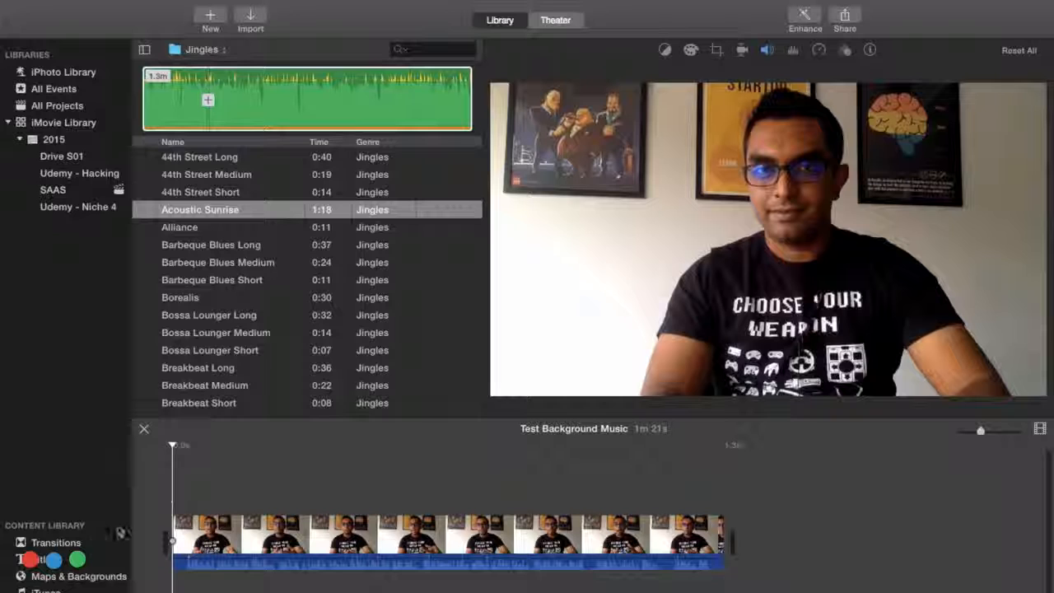
click(38, 559)
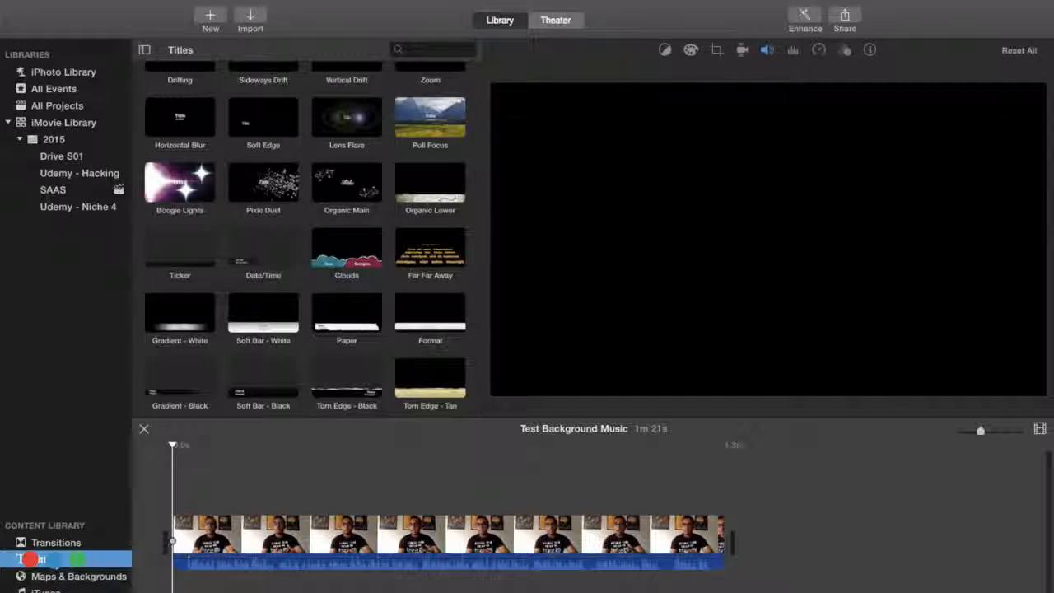
drag(264, 122, 176, 554)
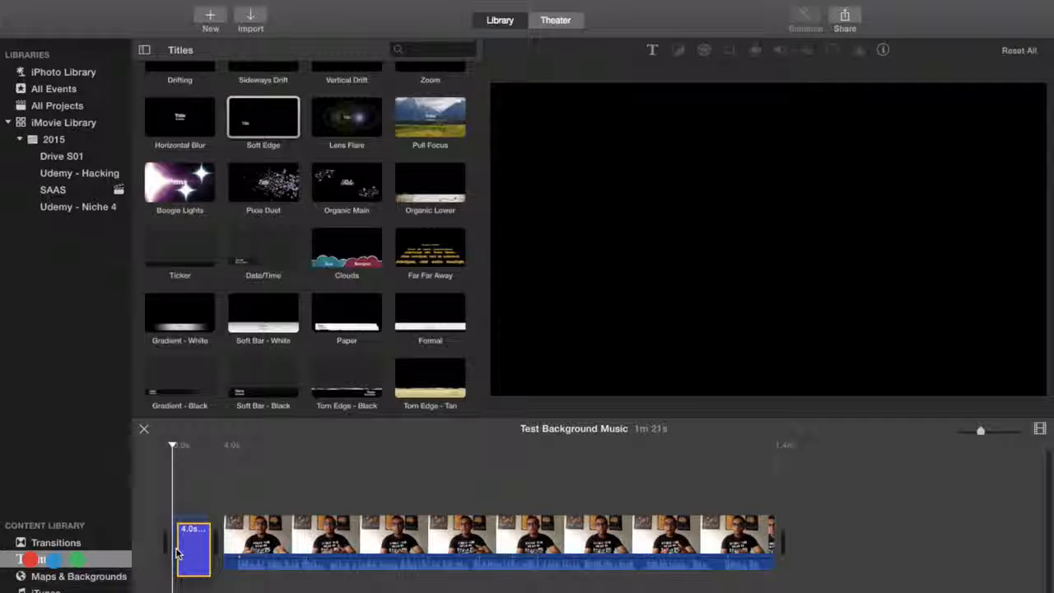
double_click(176, 554)
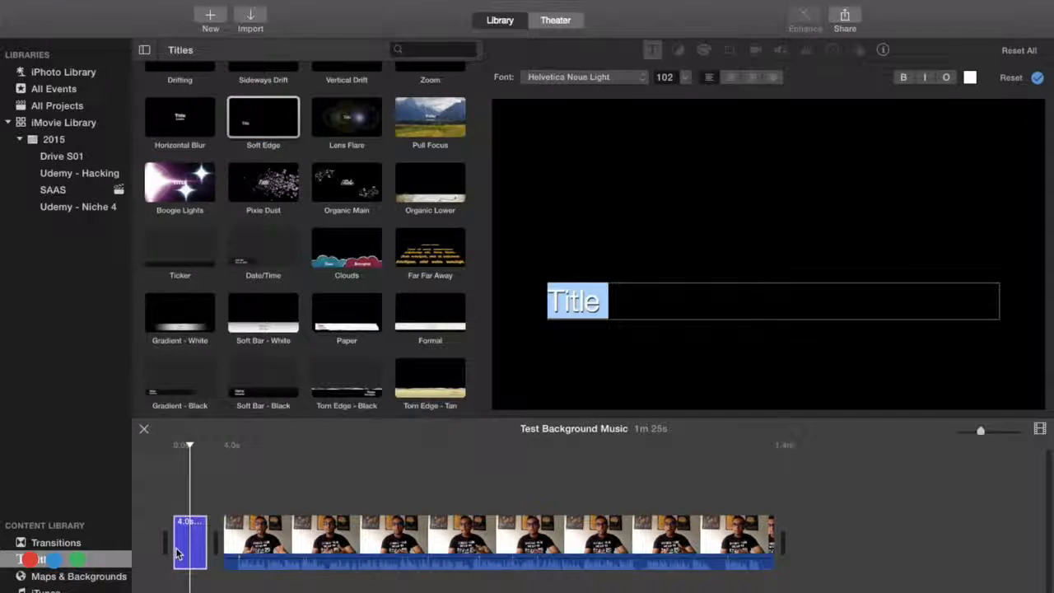